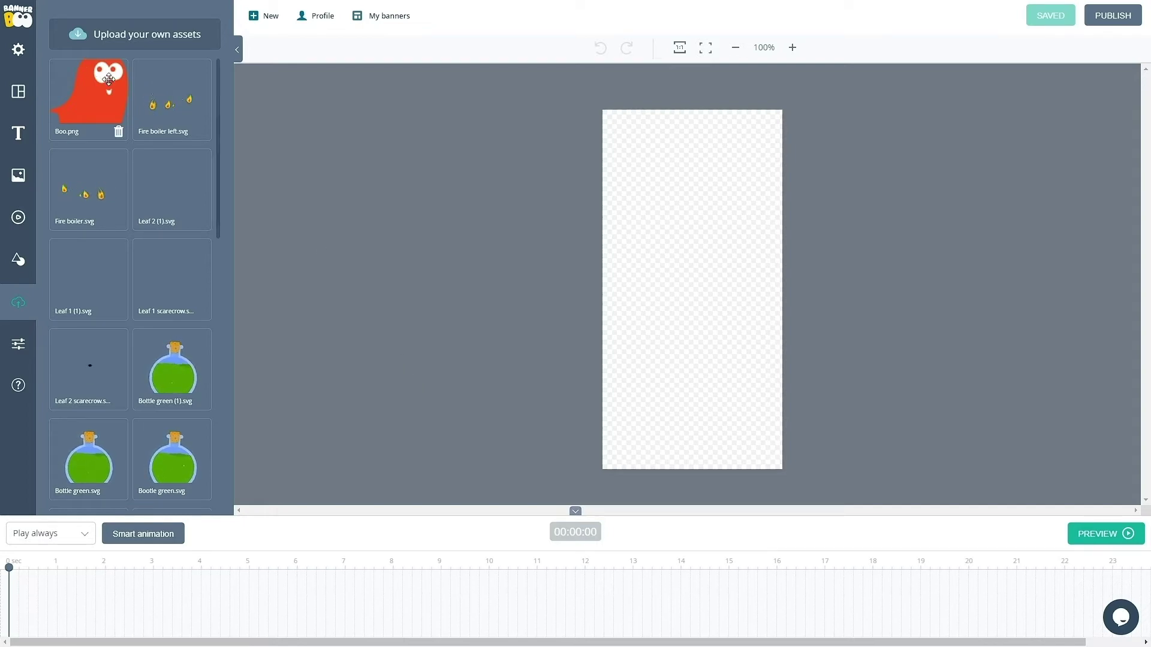
# - Add the Boo.png ghost to the banner, shrink it to a small size and centre it
pyautogui.click(90, 96)
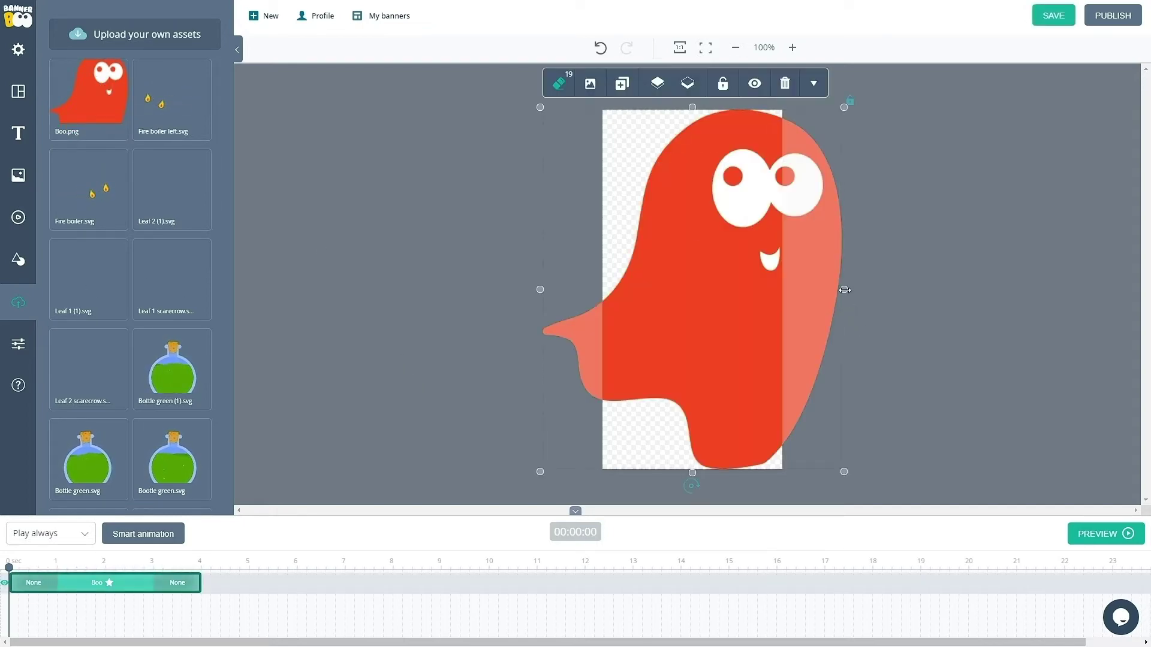
pyautogui.moveTo(848, 307); pyautogui.dragTo(695, 281)
pyautogui.click(731, 407)
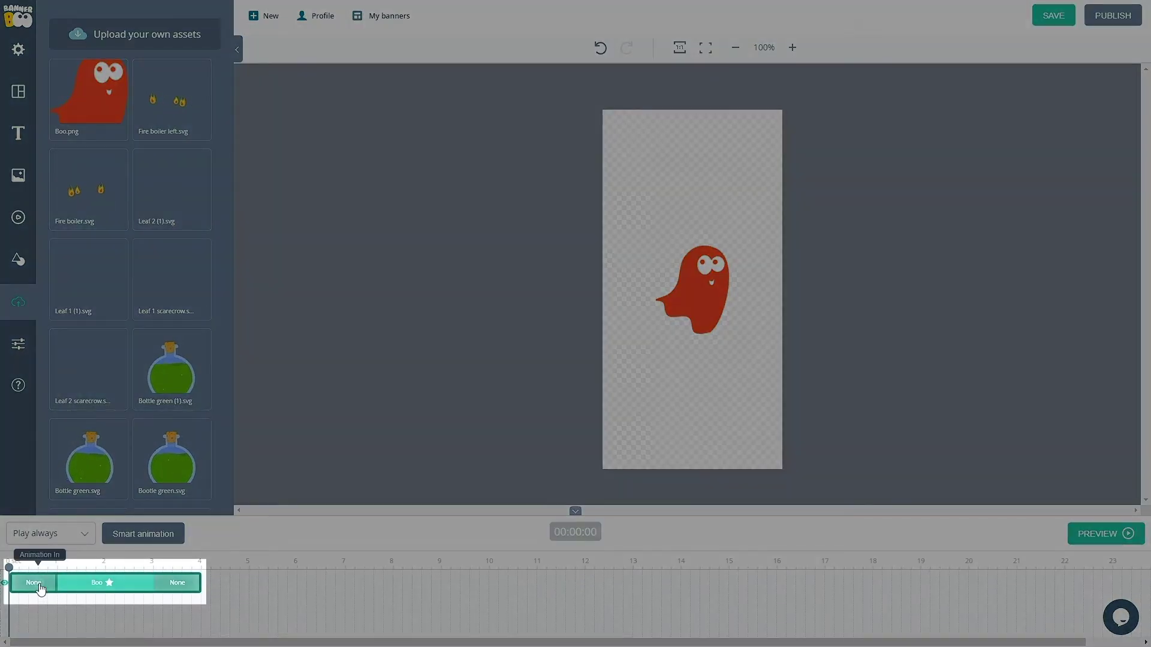
# - Choose a Custom entry animation for the ghost and set its easing to ease-in-out
pyautogui.click(40, 586)
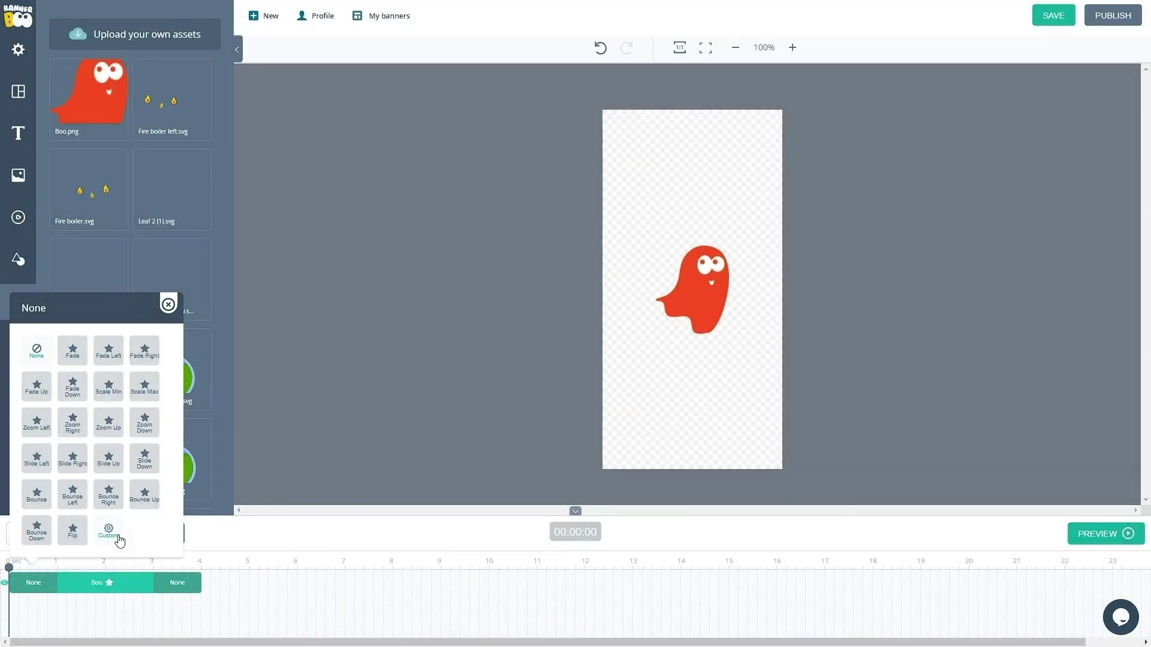
pyautogui.click(109, 532)
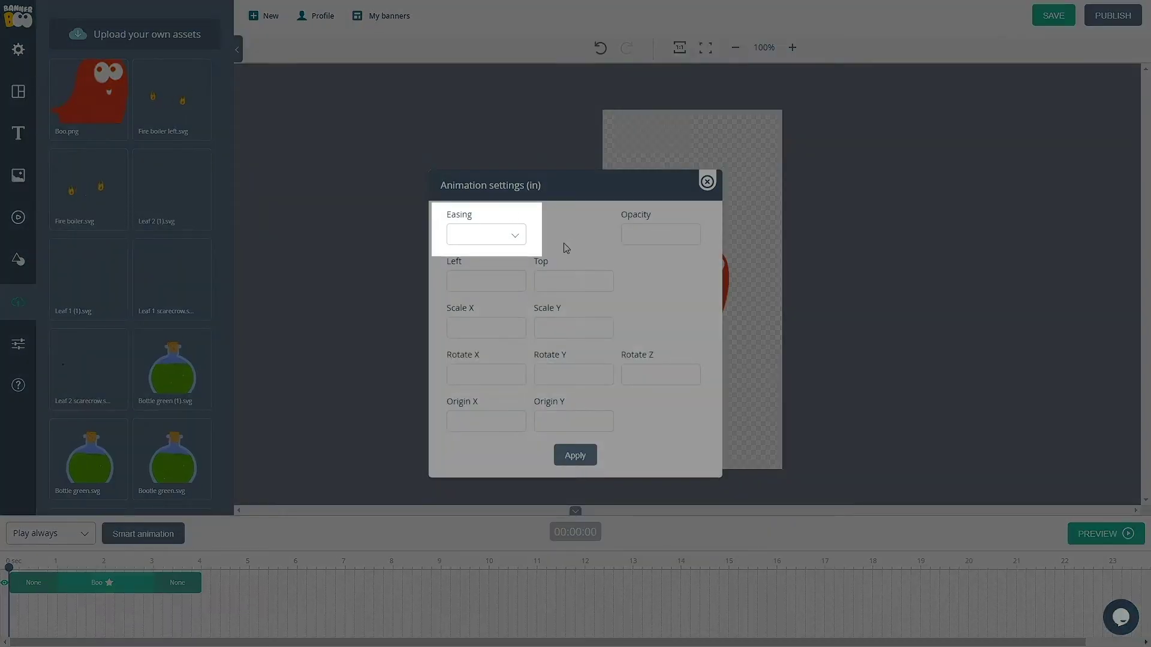
pyautogui.click(517, 246)
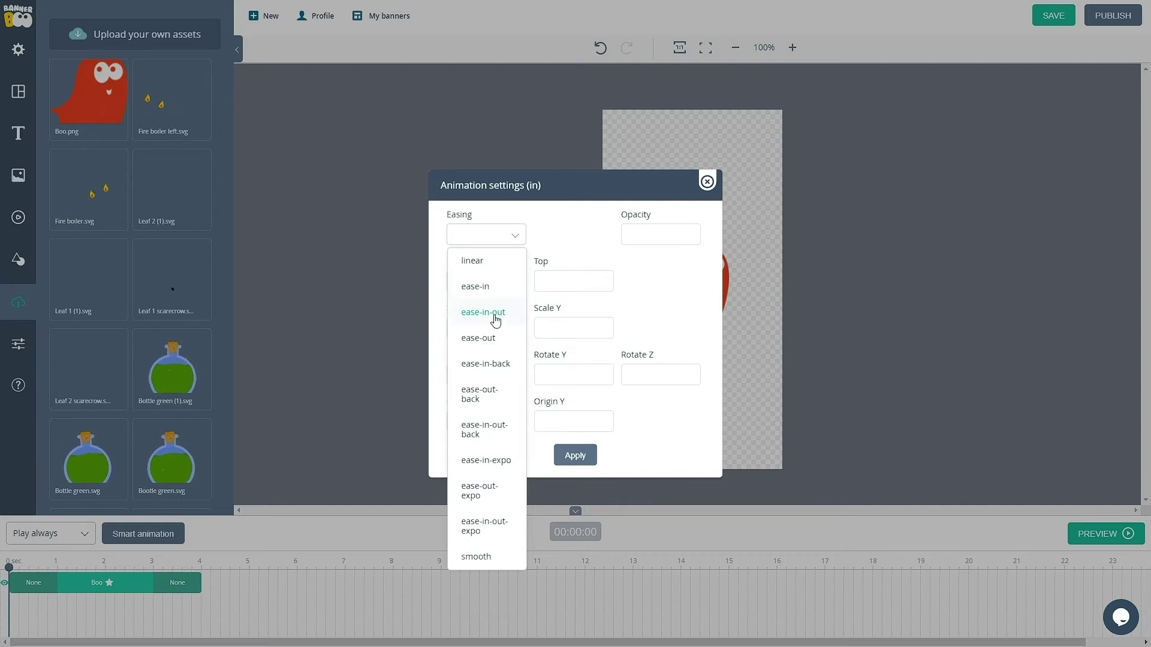
pyautogui.click(497, 316)
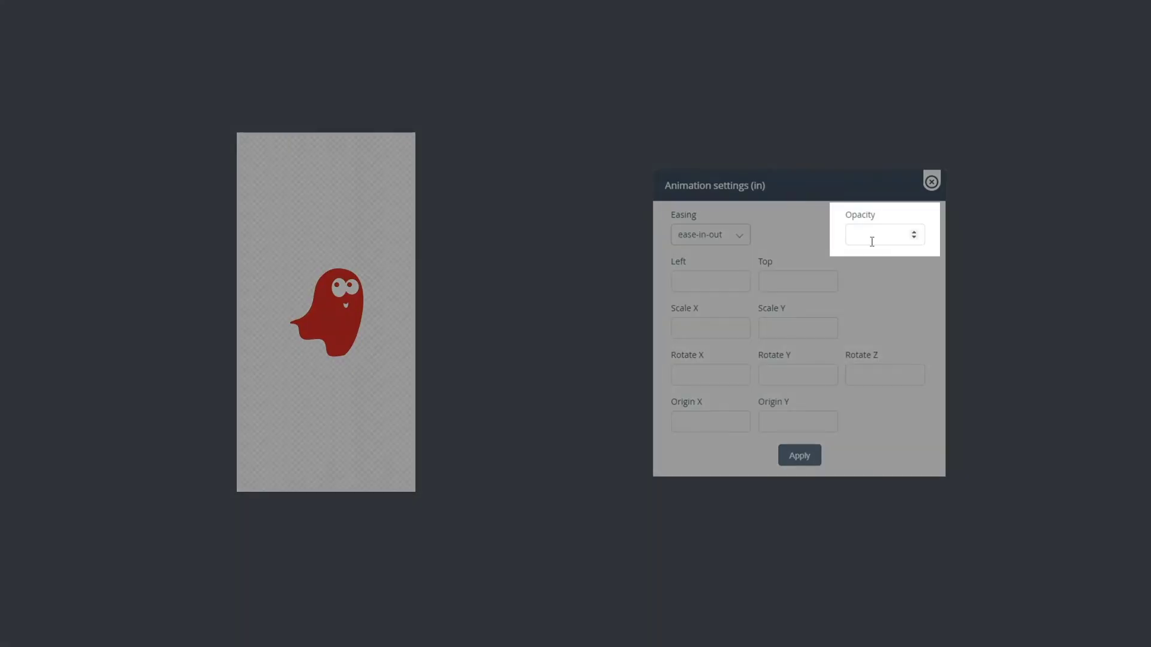
# - Preview starting opacities of 0 and 40, then leave Opacity empty
pyautogui.click(872, 242)
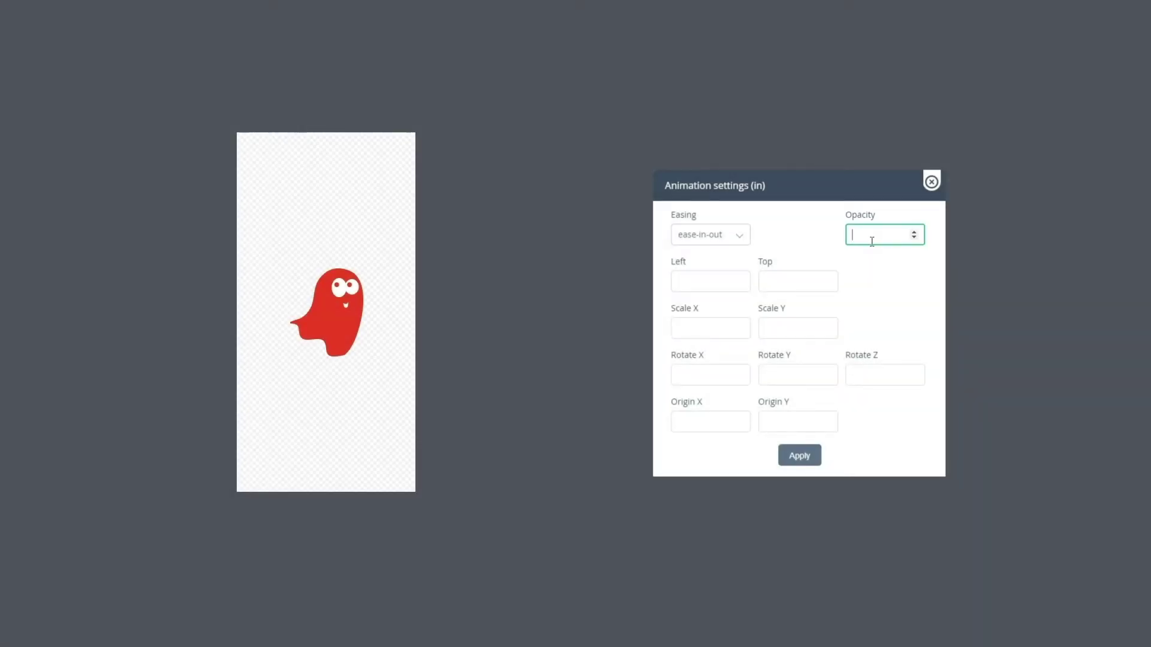
pyautogui.click(871, 276)
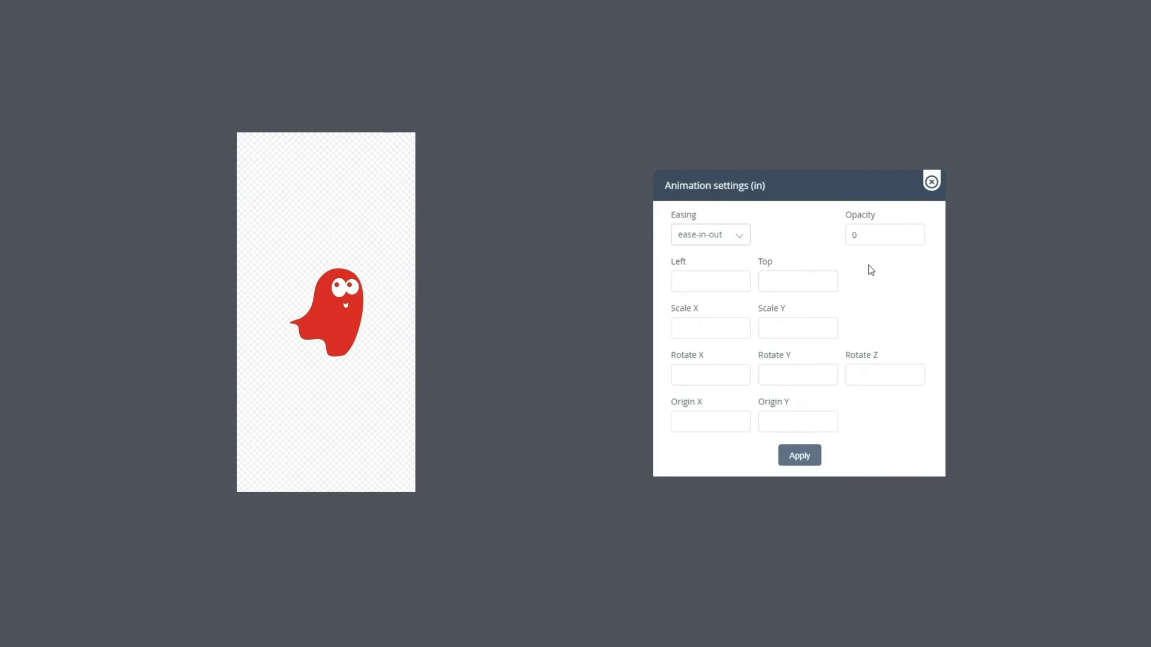
pyautogui.moveTo(880, 235); pyautogui.dragTo(846, 236)
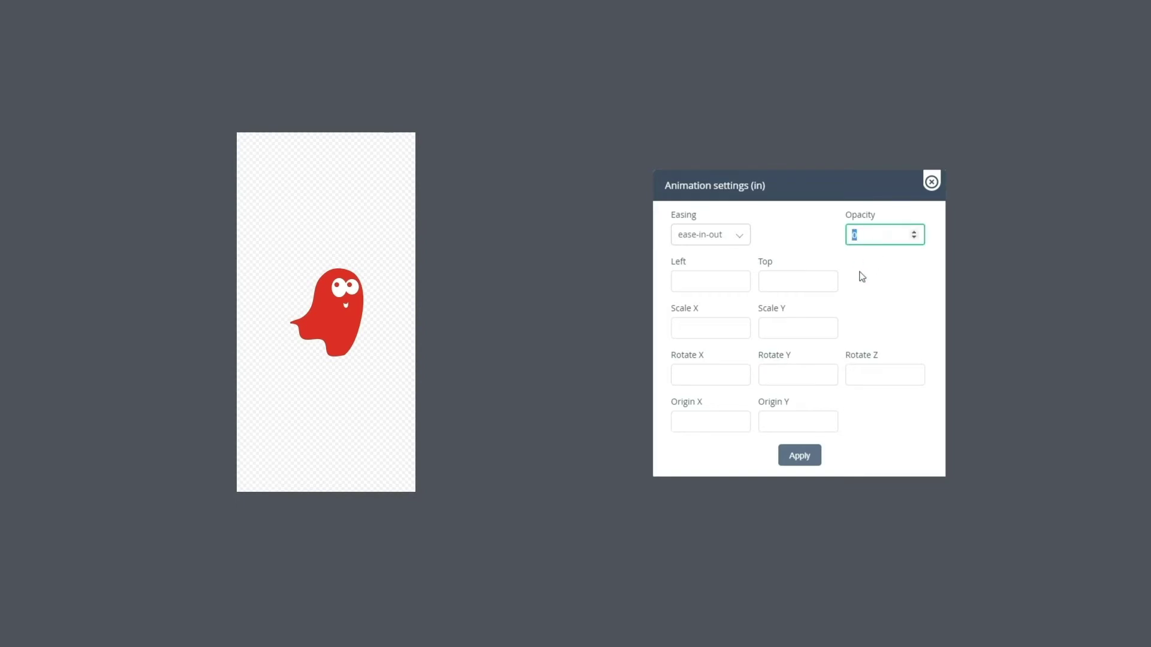
pyautogui.write('40')
pyautogui.click(874, 294)
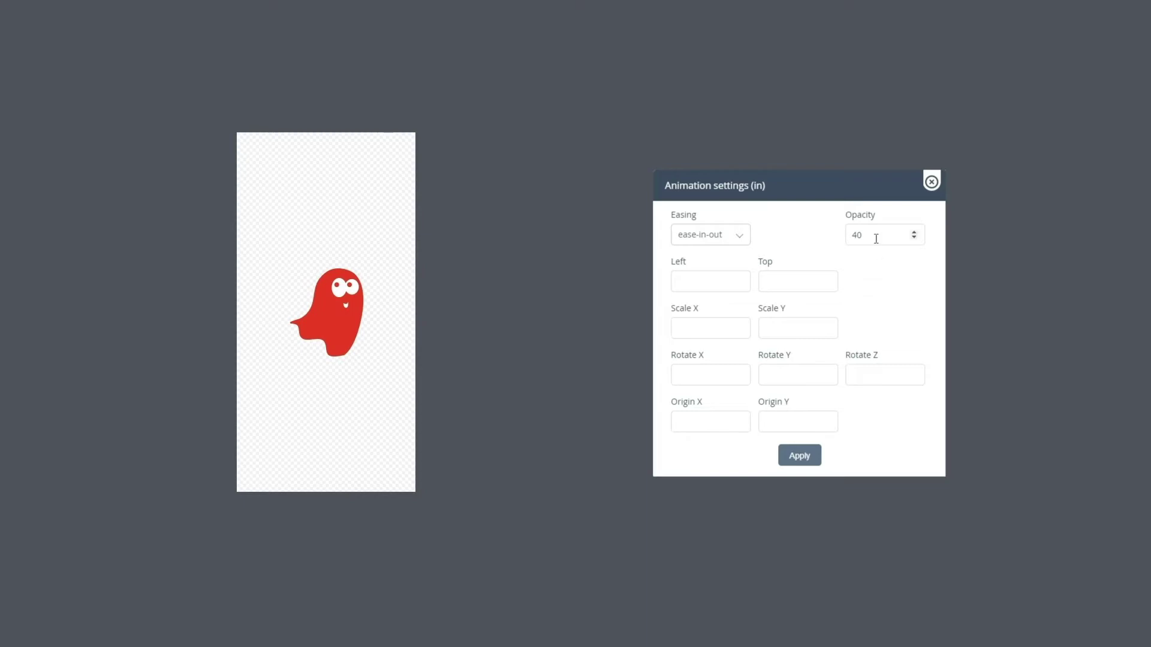
pyautogui.moveTo(914, 235); pyautogui.dragTo(848, 236)
pyautogui.press('BackSpace')
# - Preview Left offsets of 100 and -100, then clear the Left field
pyautogui.click(730, 281)
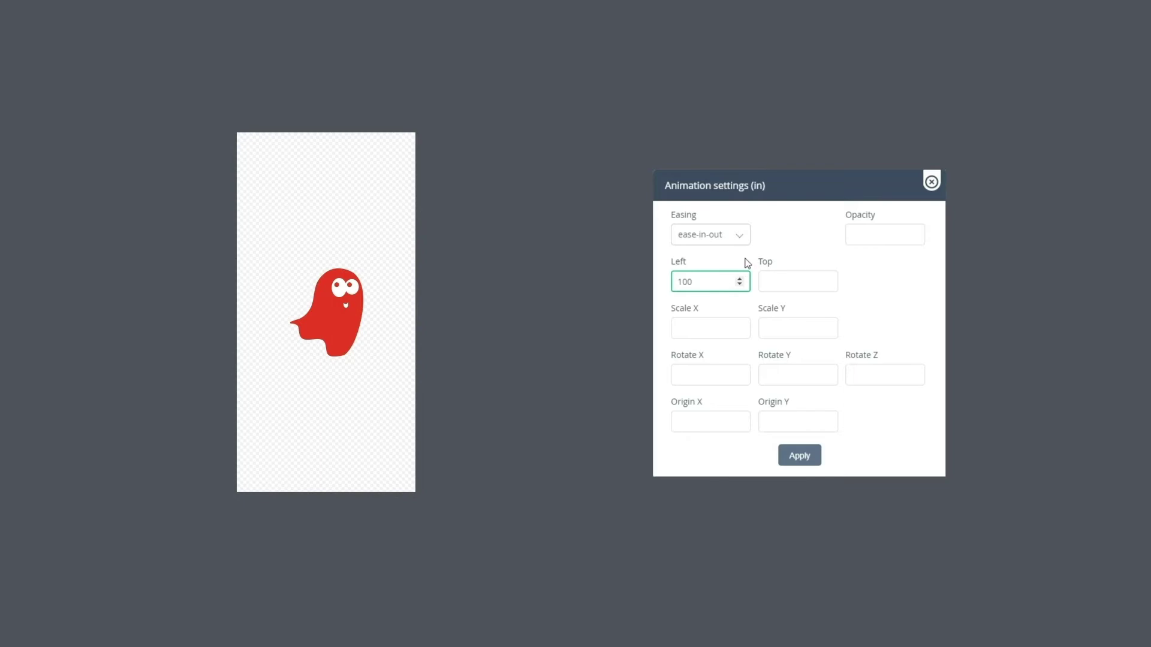
pyautogui.click(746, 261)
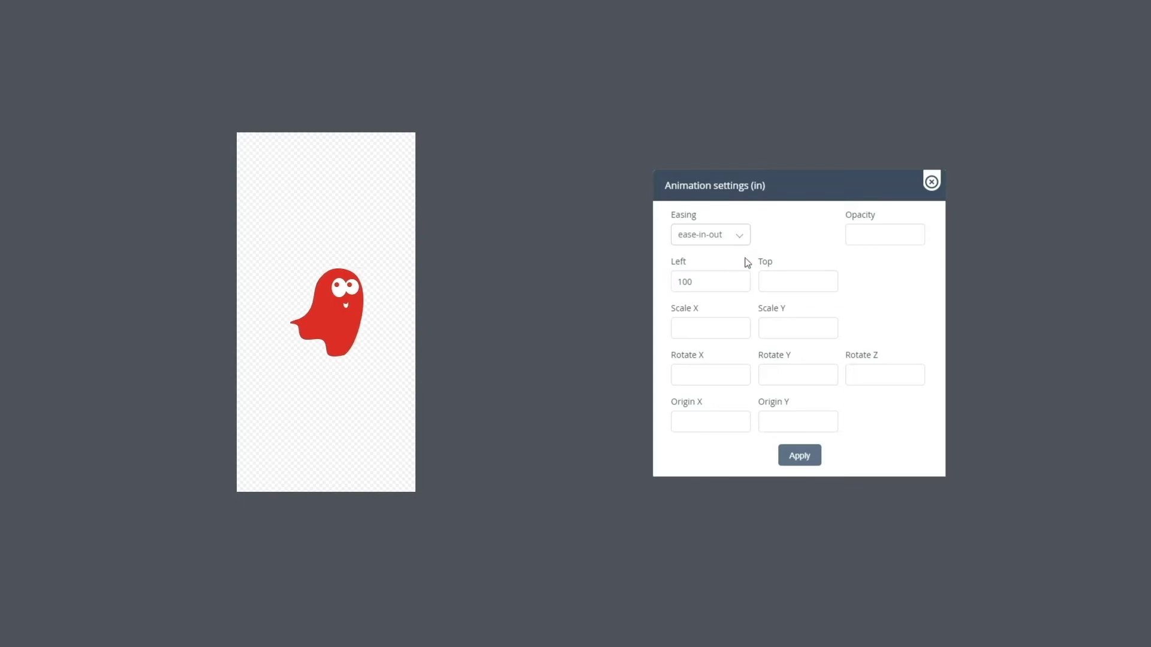
pyautogui.click(677, 281)
pyautogui.write('-')
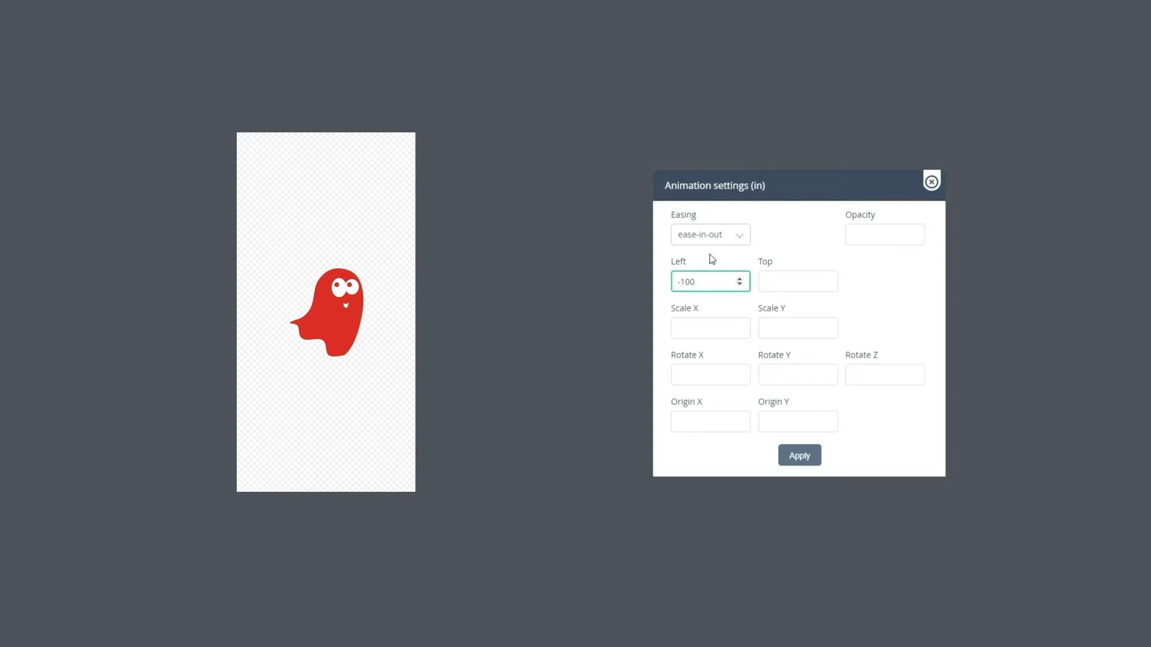
pyautogui.click(711, 259)
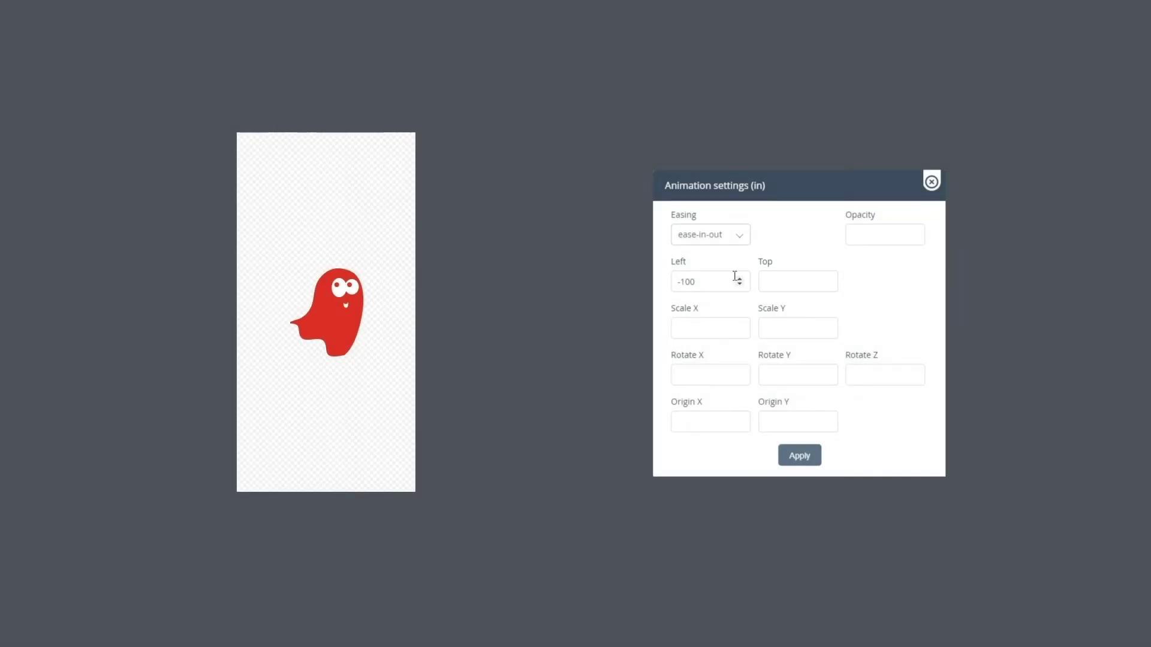
pyautogui.moveTo(729, 280); pyautogui.dragTo(663, 287)
pyautogui.press('BackSpace')
# - Set the Top offset to -100 after previewing 100
pyautogui.click(773, 274)
pyautogui.write('100')
pyautogui.click(785, 246)
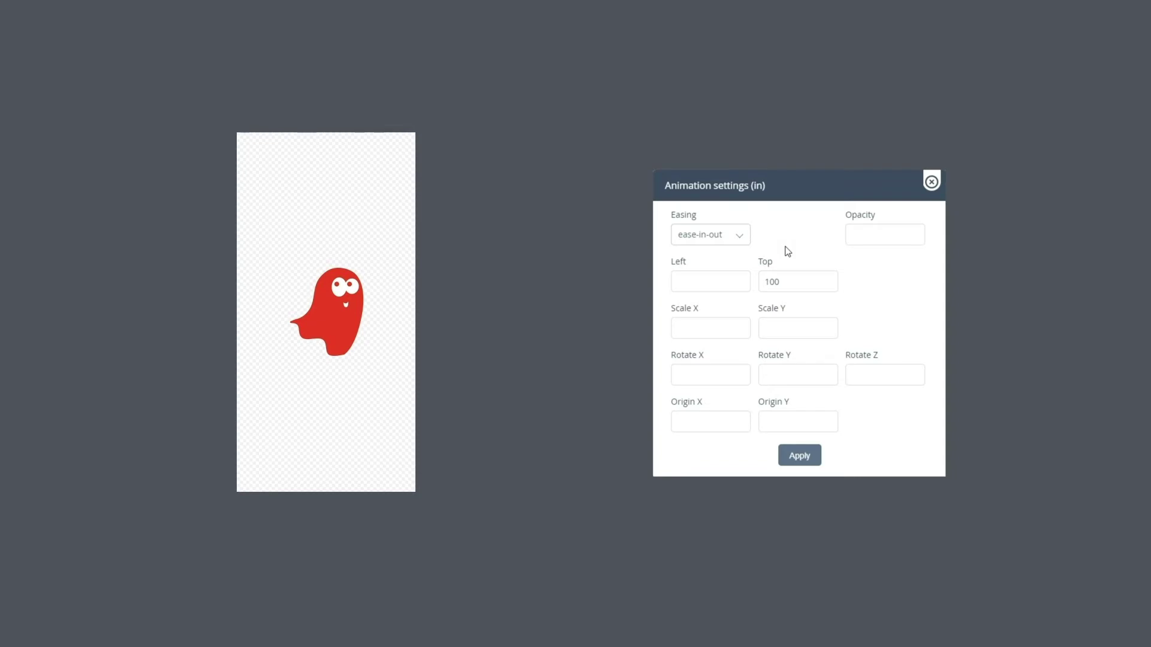
pyautogui.click(765, 279)
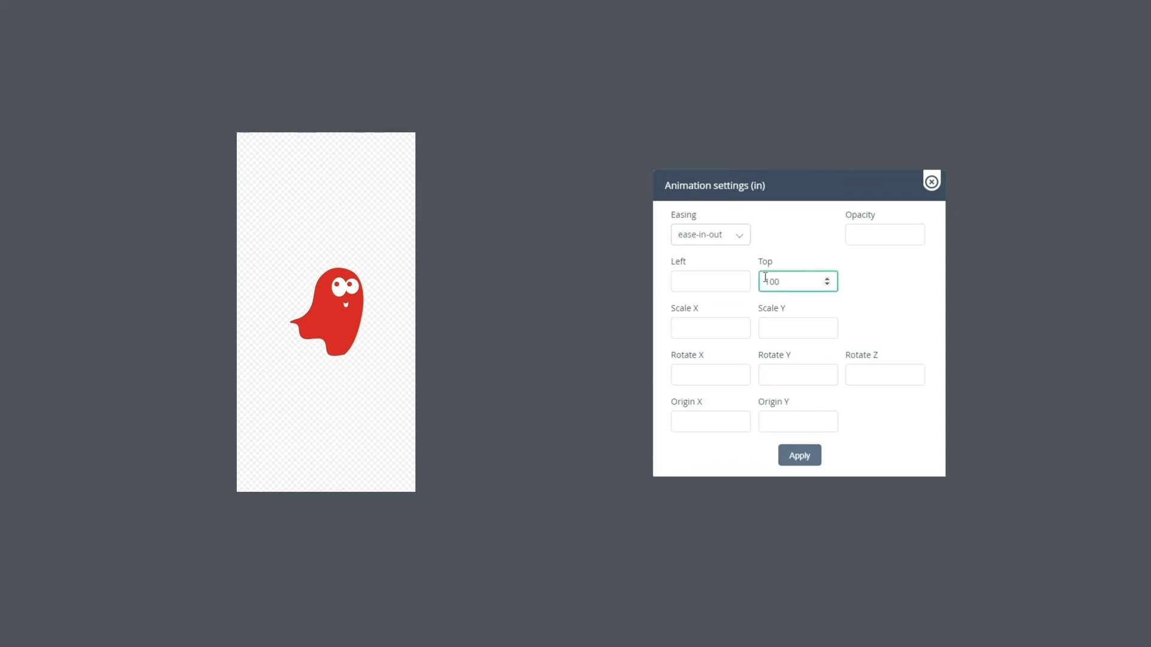
pyautogui.write('-')
pyautogui.click(799, 258)
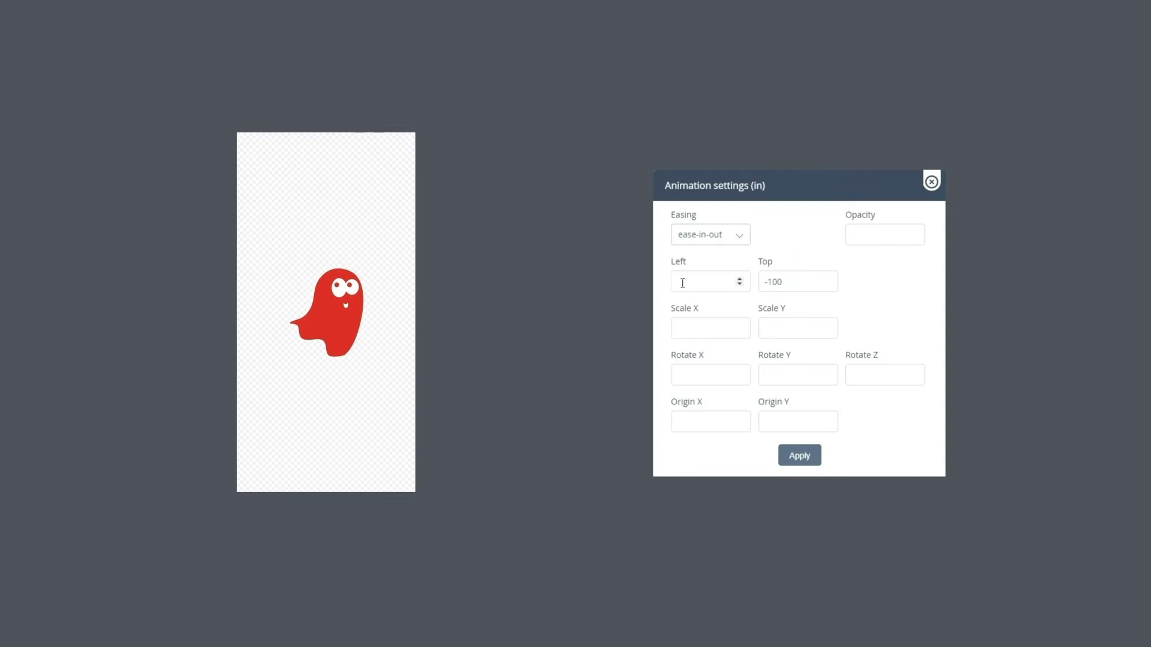
pyautogui.click(687, 283)
# - Preview a Left offset of 100, then clear both the Left and Top offsets
pyautogui.write('100')
pyautogui.click(777, 246)
pyautogui.moveTo(726, 281); pyautogui.dragTo(678, 282)
pyautogui.press('BackSpace')
pyautogui.moveTo(827, 282); pyautogui.dragTo(764, 281)
pyautogui.press('BackSpace')
pyautogui.click(889, 285)
# - Preview Scale X at 0, clear it, and set Scale Y to 0
pyautogui.click(687, 320)
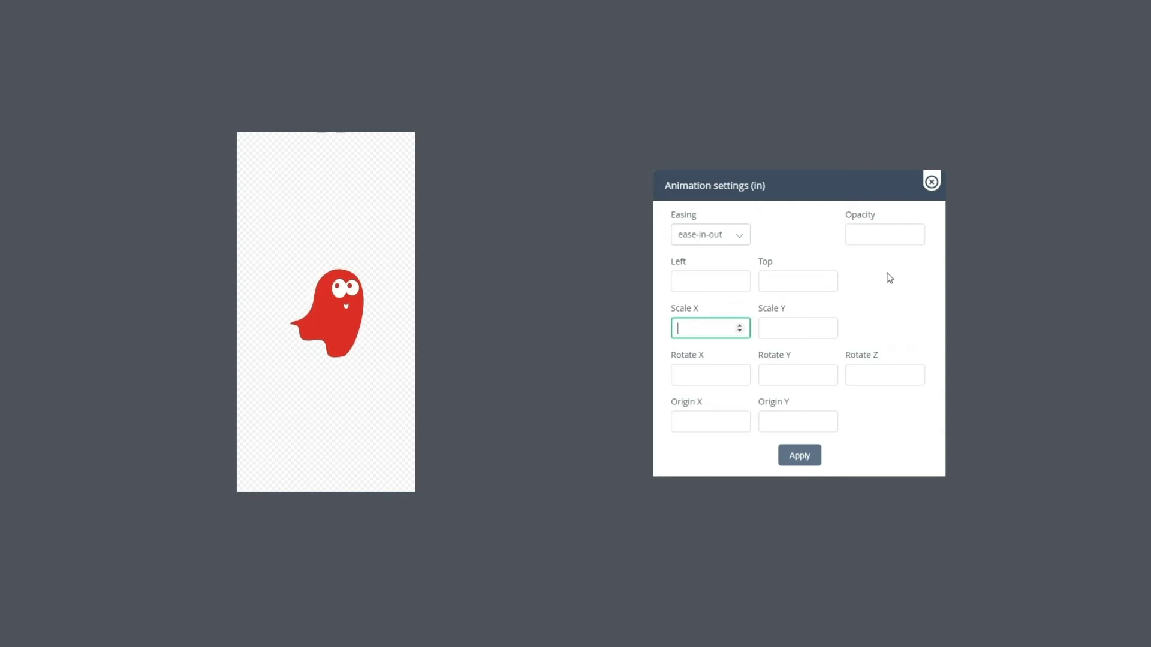
pyautogui.write('0')
pyautogui.click(858, 300)
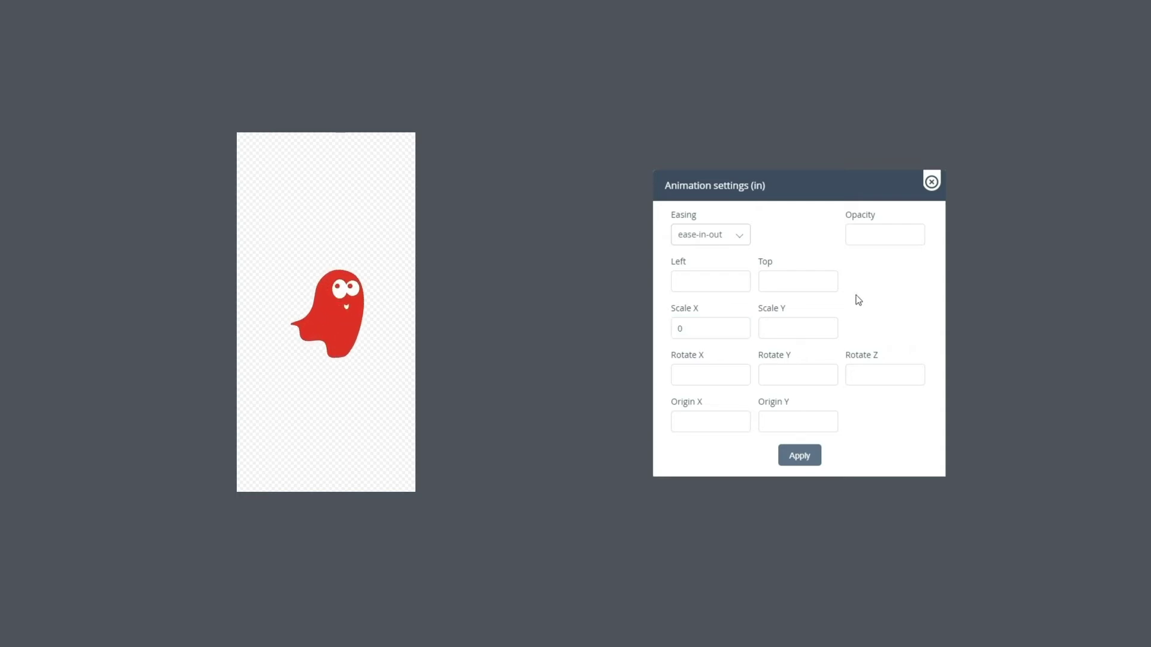
pyautogui.doubleClick(739, 325)
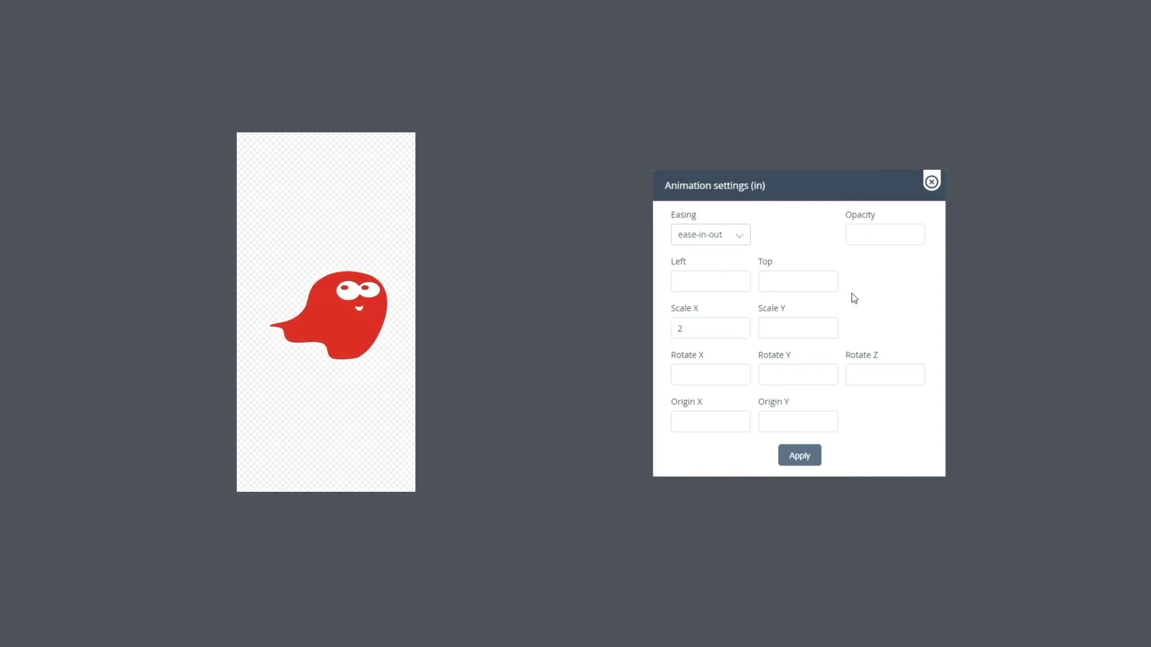
pyautogui.press('BackSpace')
pyautogui.click(791, 323)
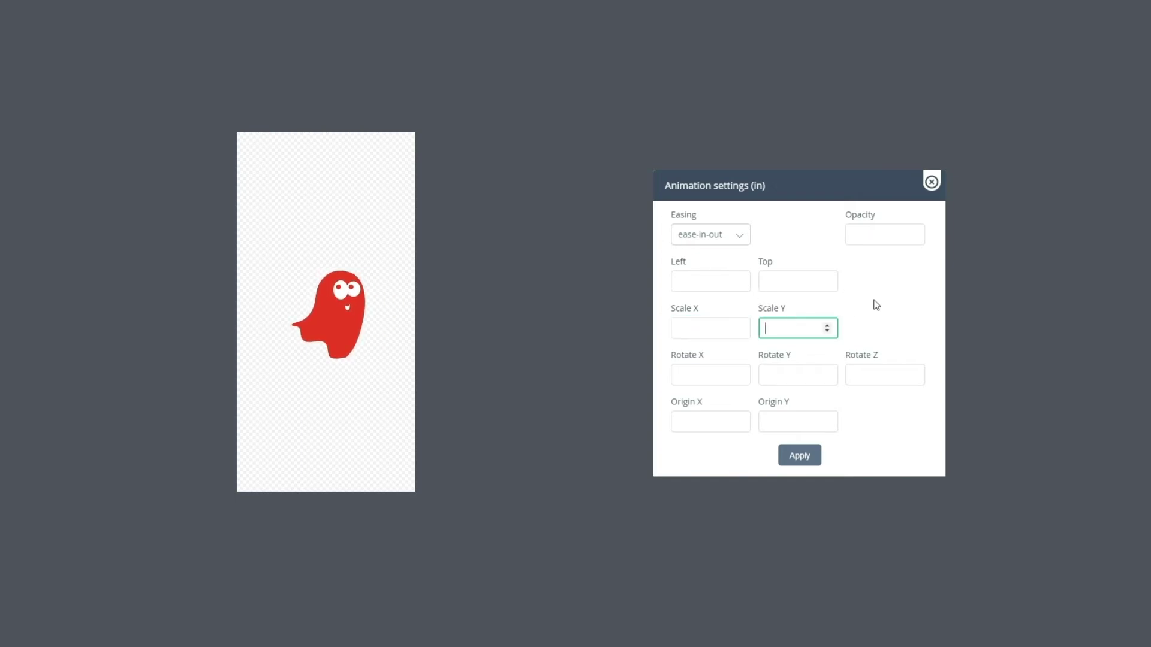
pyautogui.write('0')
pyautogui.click(876, 304)
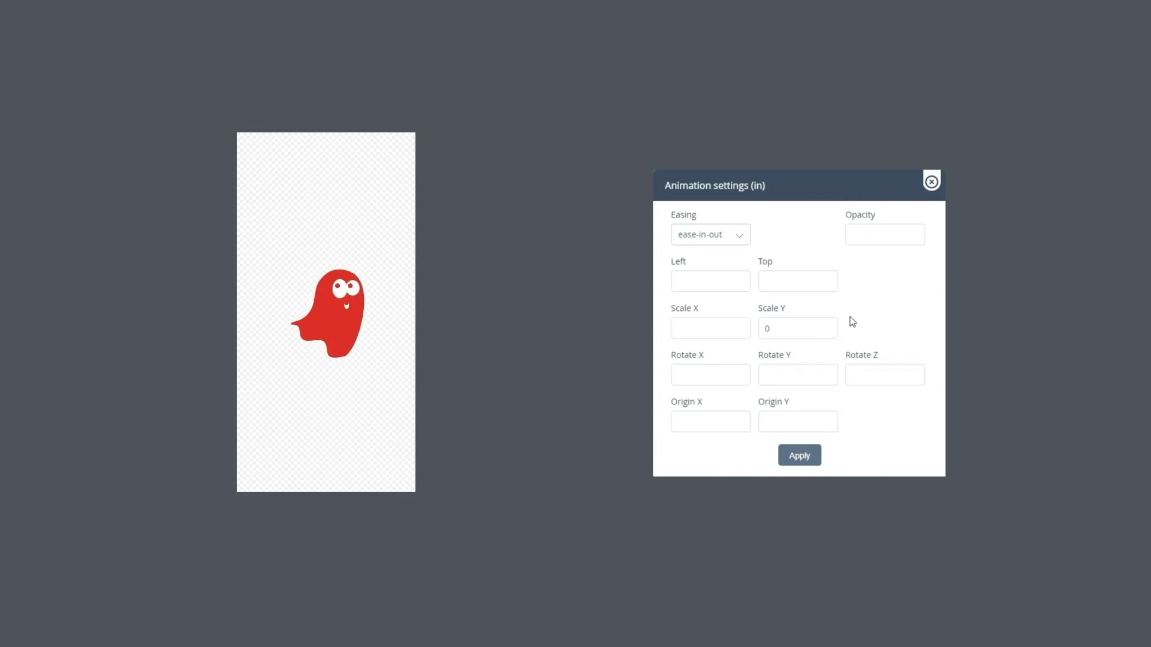
# - Preview Scale Y at 2, then set both Scale X and Scale Y to 0
pyautogui.click(810, 331)
pyautogui.press('BackSpace')
pyautogui.write('2')
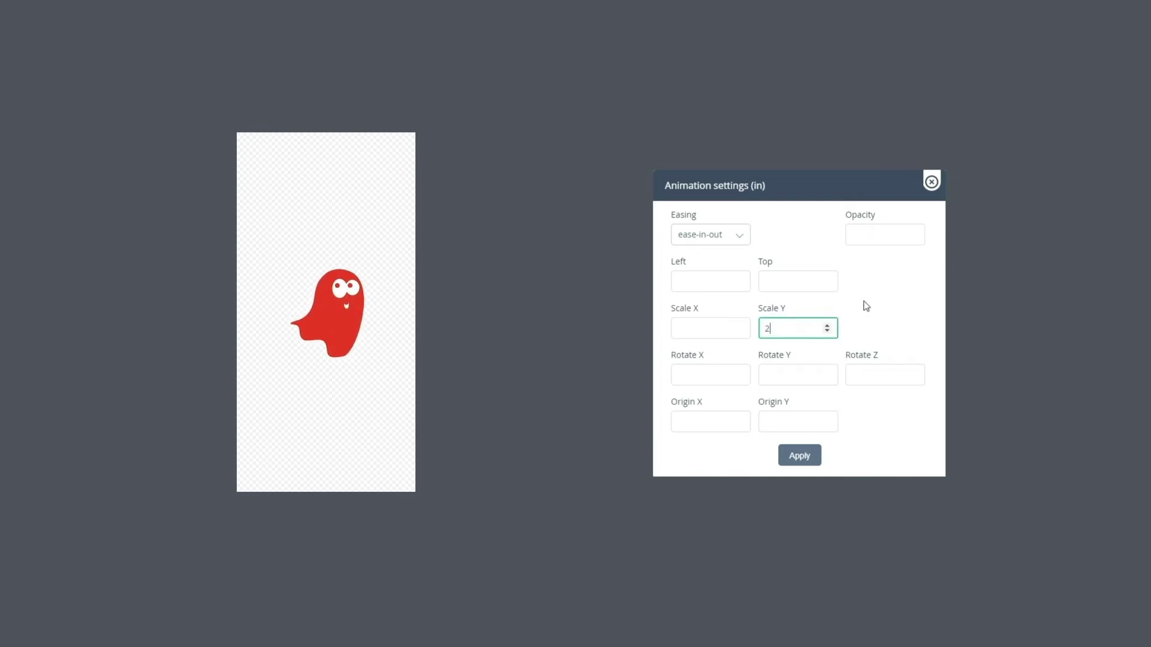
pyautogui.click(875, 300)
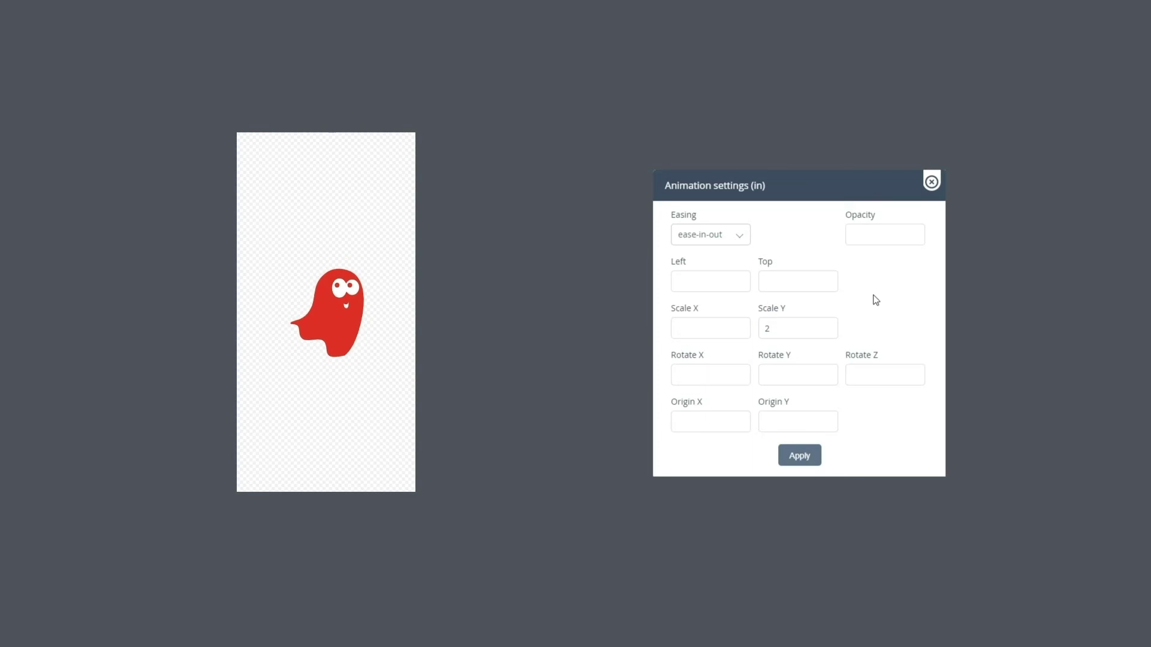
pyautogui.doubleClick(809, 329)
pyautogui.write('0')
pyautogui.click(714, 328)
pyautogui.write('0')
pyautogui.click(869, 313)
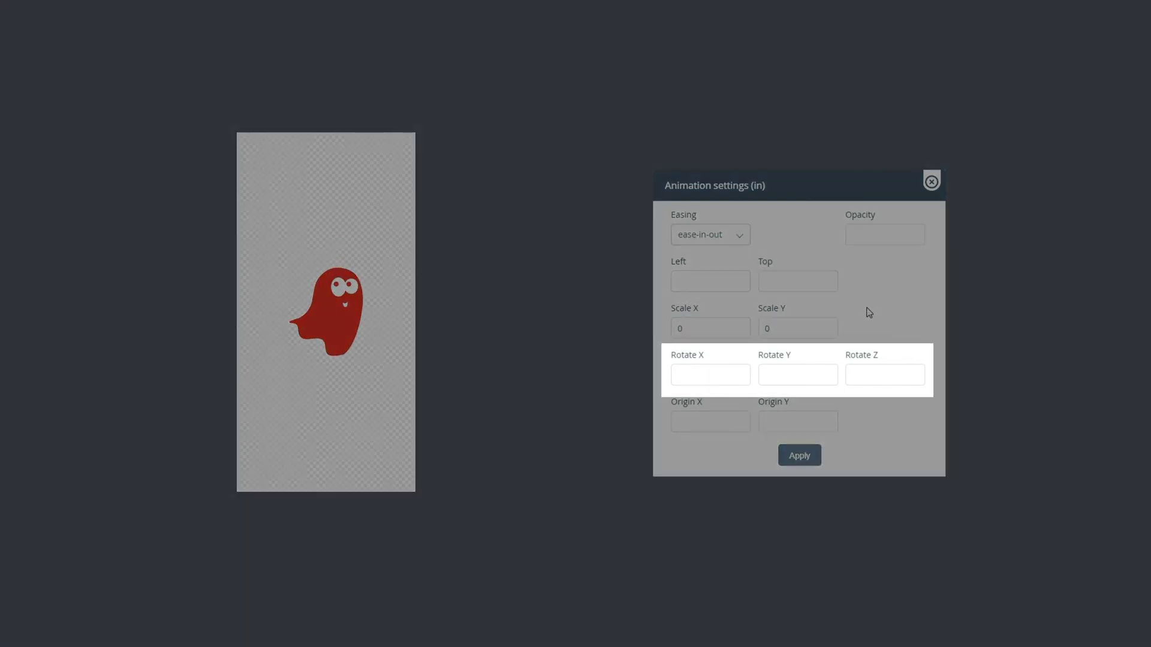
# - Clear the Scale X and Scale Y values from the in-animation
pyautogui.click(802, 322)
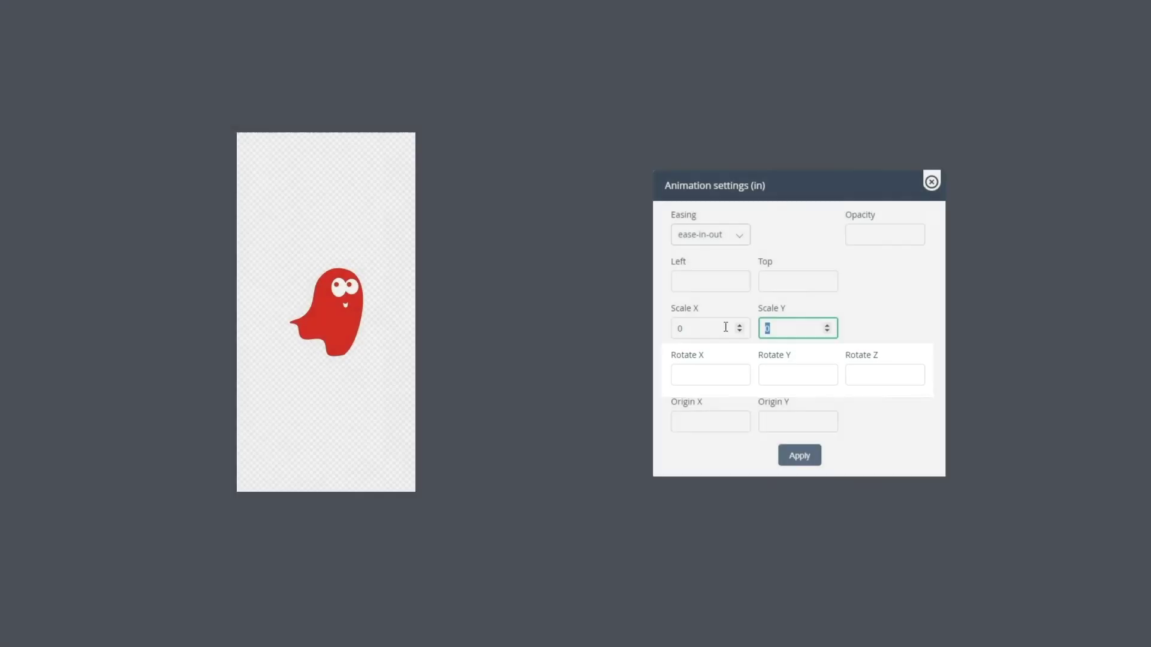
pyautogui.press('BackSpace')
pyautogui.hotkey('shift', 'Tab')
pyautogui.press('BackSpace')
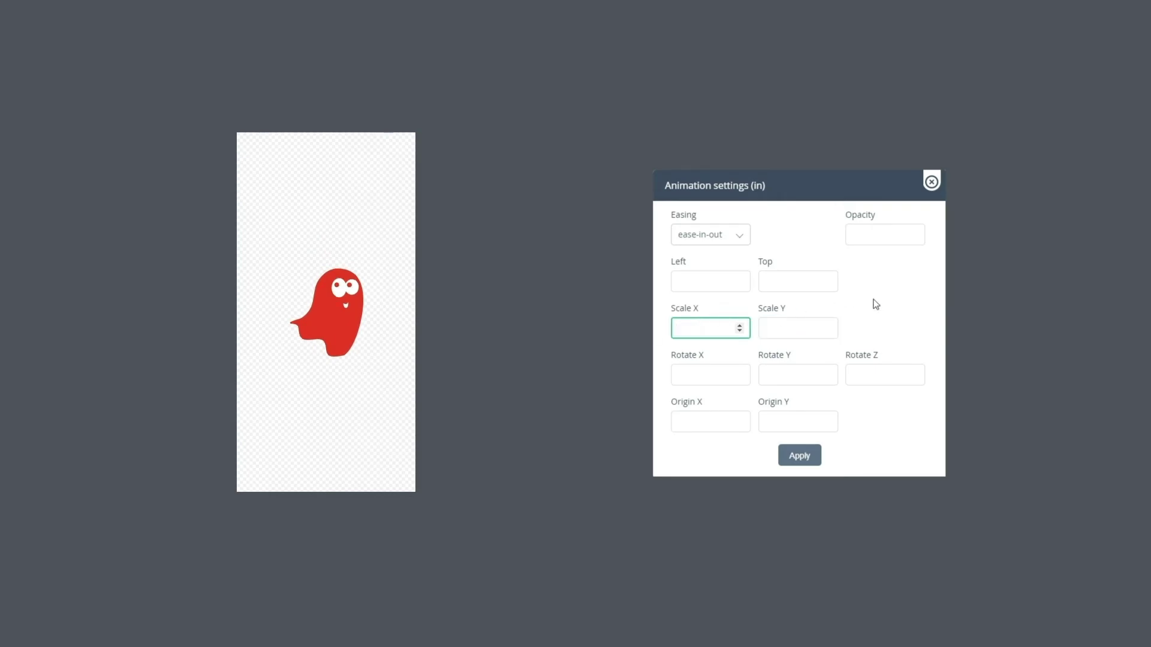
pyautogui.click(871, 304)
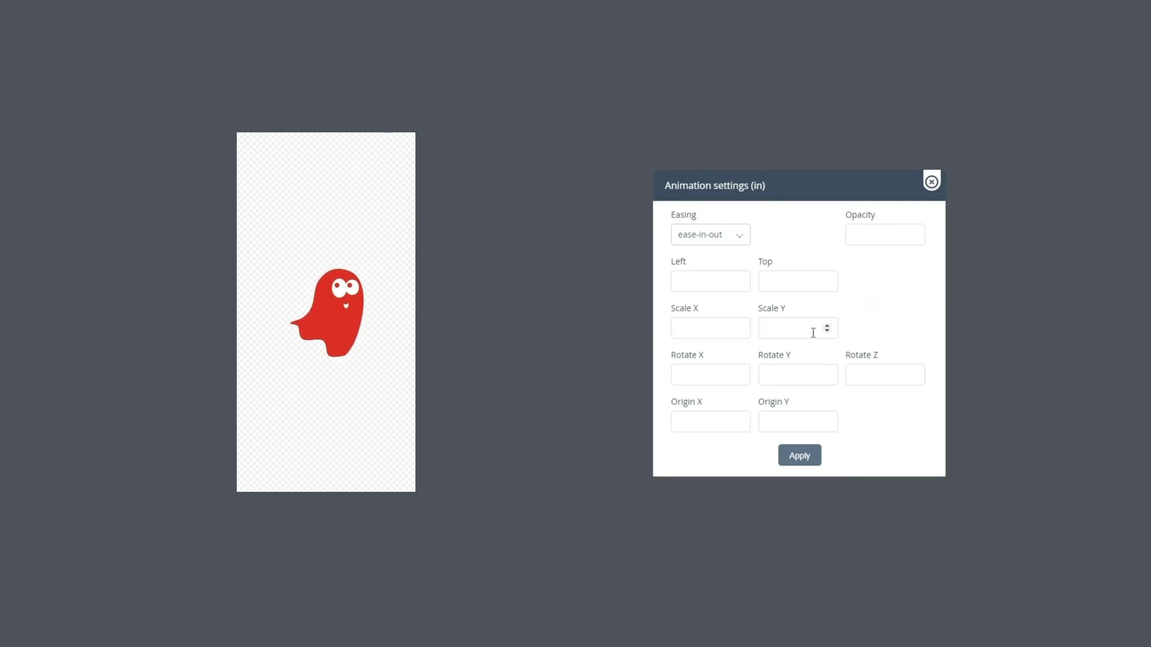
# - Preview an X-axis rotation of -120, then clear Rotate X
pyautogui.click(700, 373)
pyautogui.write('120')
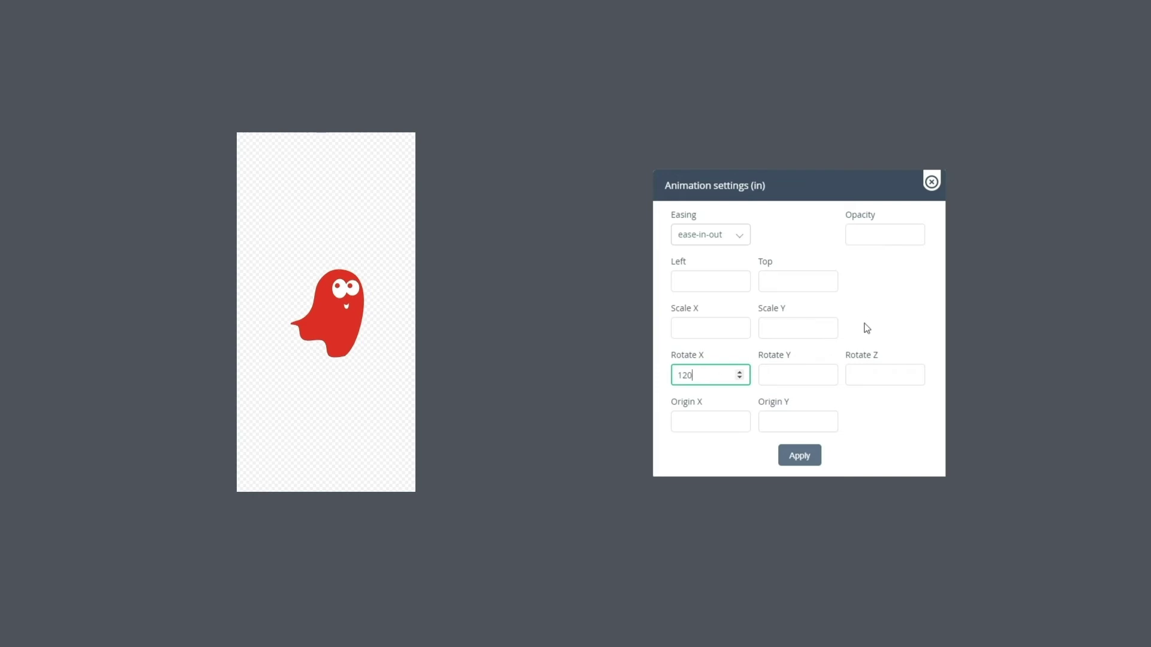
pyautogui.click(867, 323)
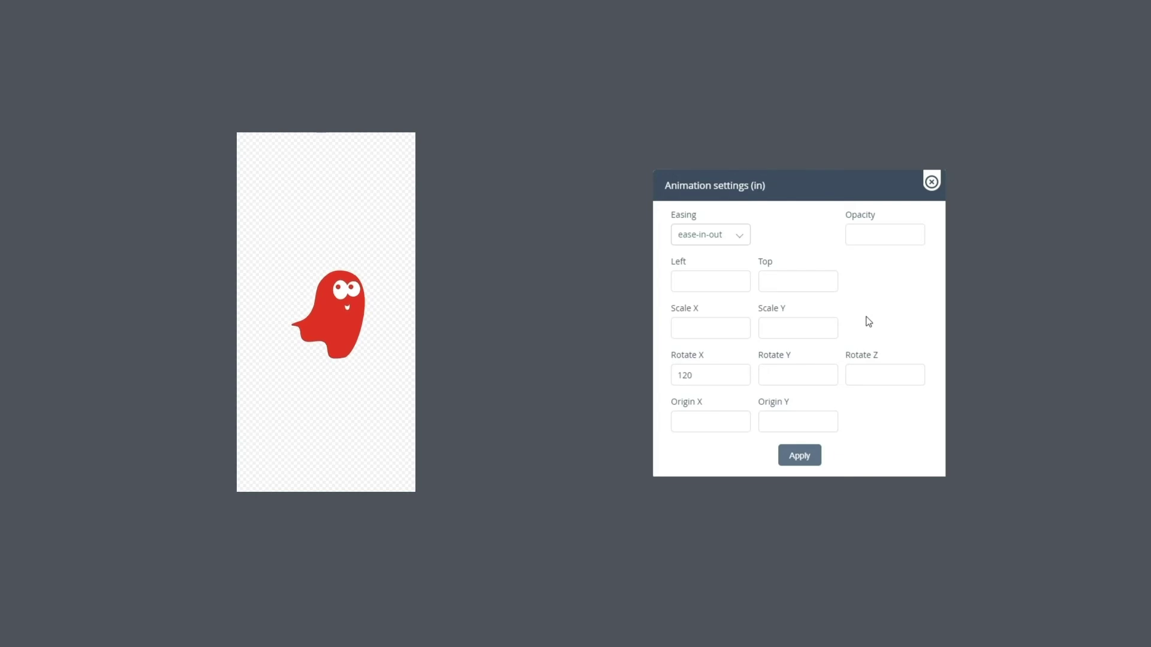
pyautogui.click(746, 375)
pyautogui.press('Home')
pyautogui.write('-')
pyautogui.click(810, 357)
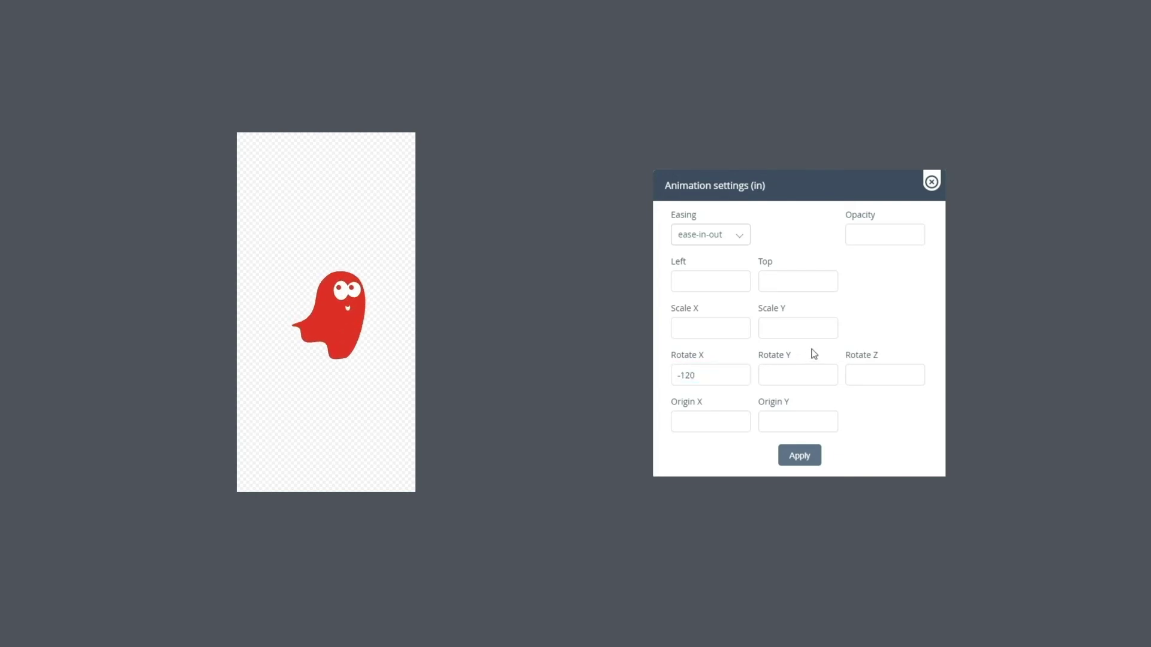
pyautogui.click(723, 375)
pyautogui.press('BackSpace')
# - Preview Rotate Y at 120, clear it, and set Rotate Z to 120
pyautogui.click(774, 373)
pyautogui.write('120')
pyautogui.click(869, 328)
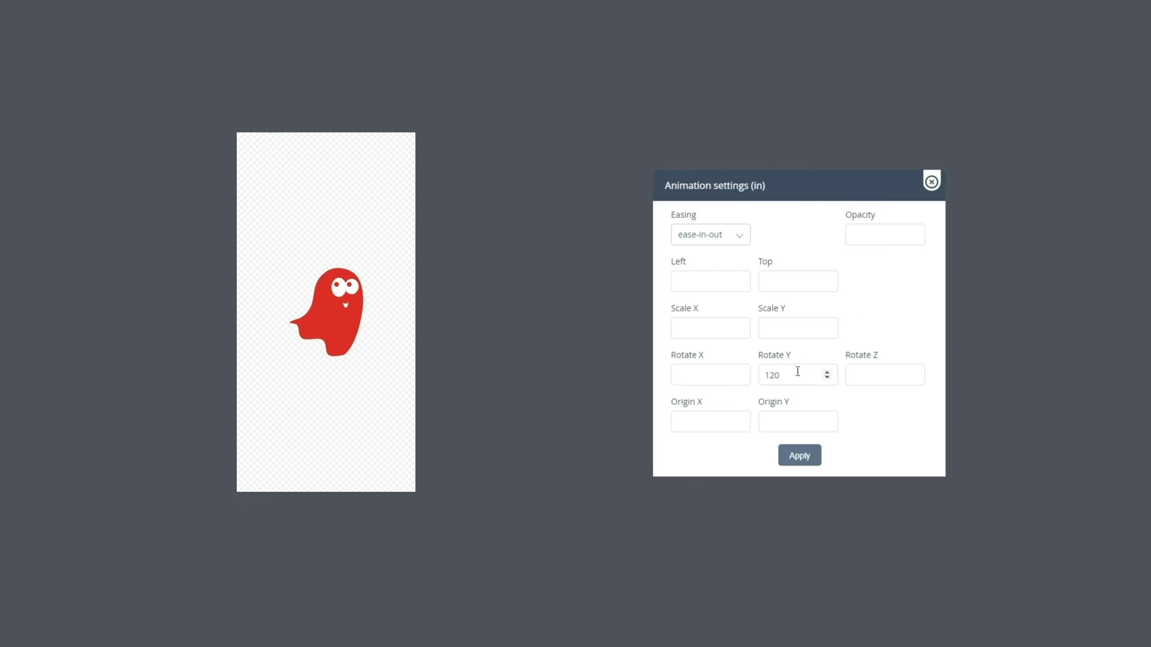
pyautogui.moveTo(794, 373); pyautogui.dragTo(748, 384)
pyautogui.press('BackSpace')
pyautogui.click(853, 376)
pyautogui.write('120')
pyautogui.click(853, 333)
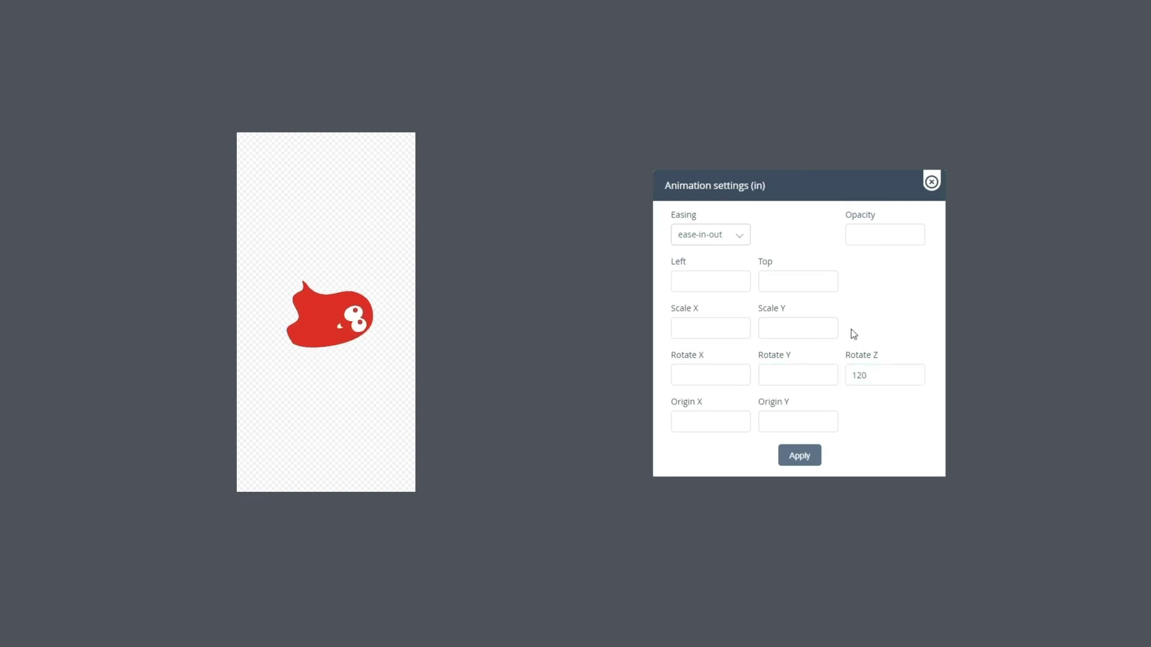
pyautogui.moveTo(865, 375); pyautogui.dragTo(827, 372)
# - Clear Rotate Z and set the rotation origin to 50, 50
pyautogui.press('BackSpace')
pyautogui.click(863, 321)
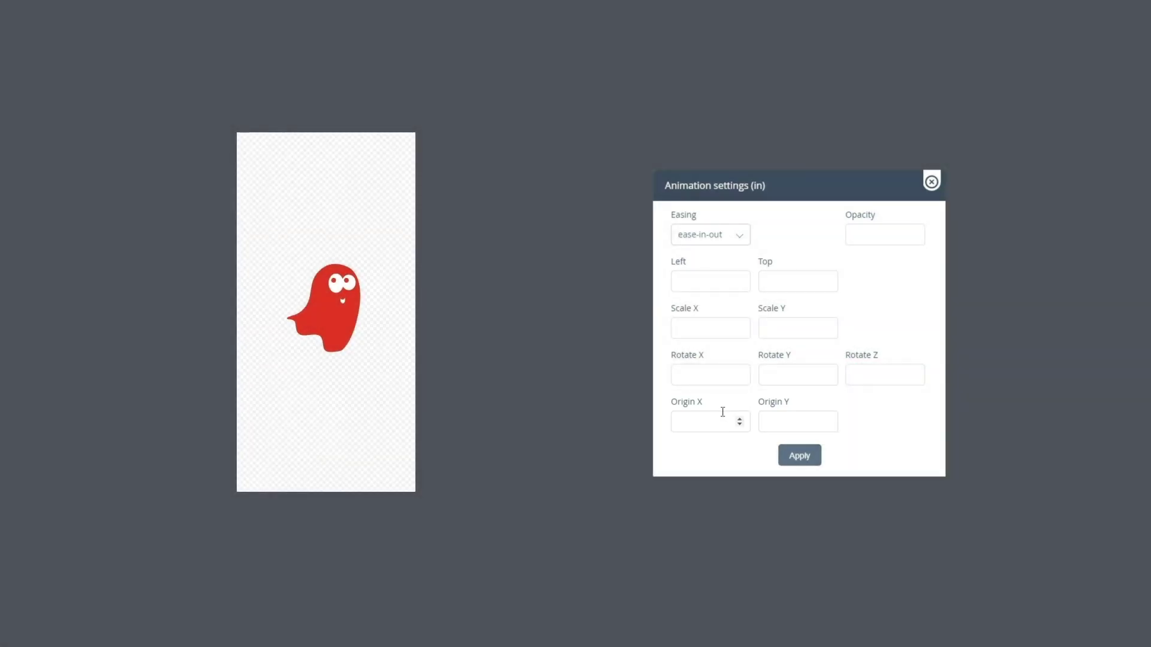
pyautogui.click(714, 418)
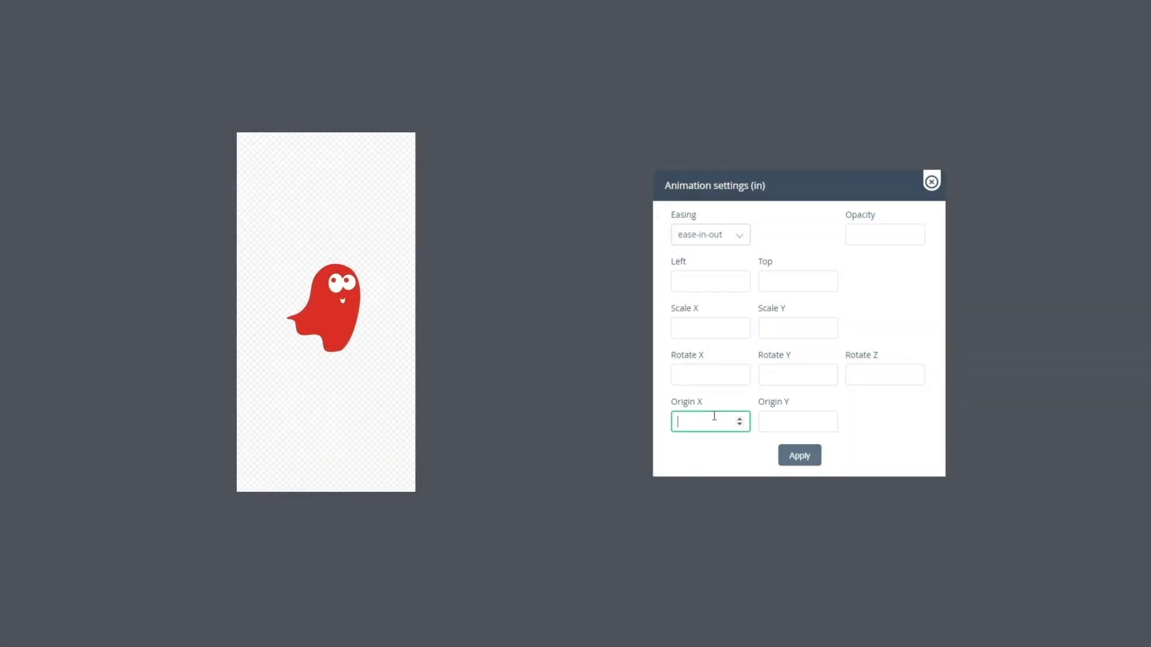
pyautogui.write('50')
pyautogui.click(794, 419)
pyautogui.write('50')
pyautogui.click(871, 326)
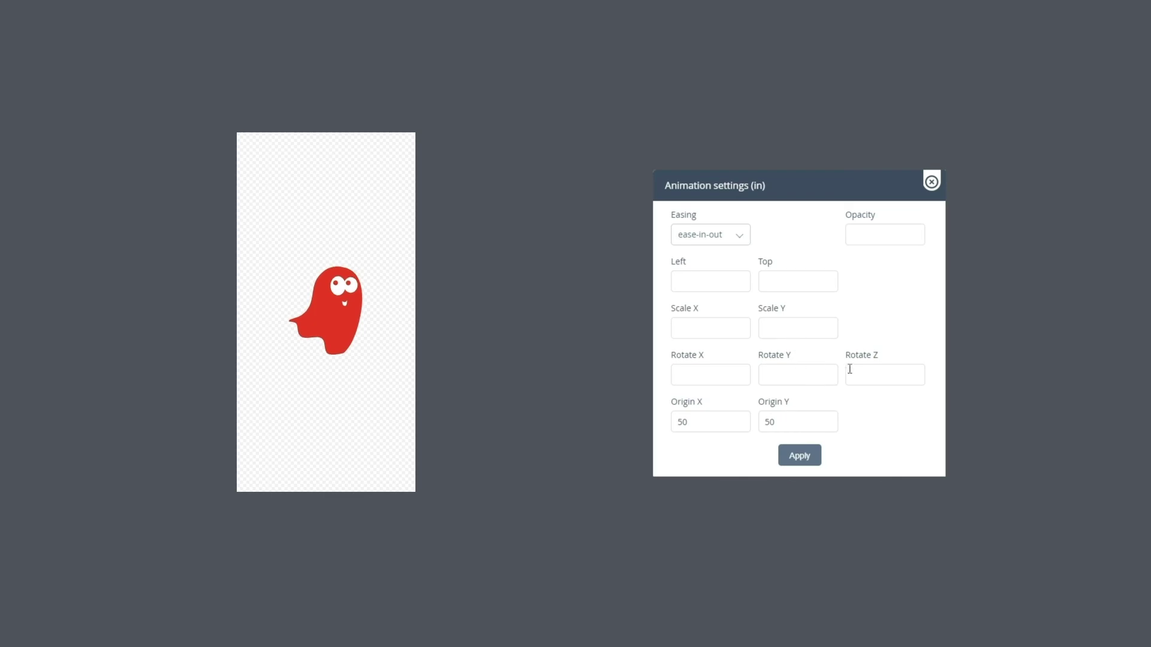
# - Restore Rotate Z to 120 and preview an origin of 0, 0
pyautogui.click(871, 374)
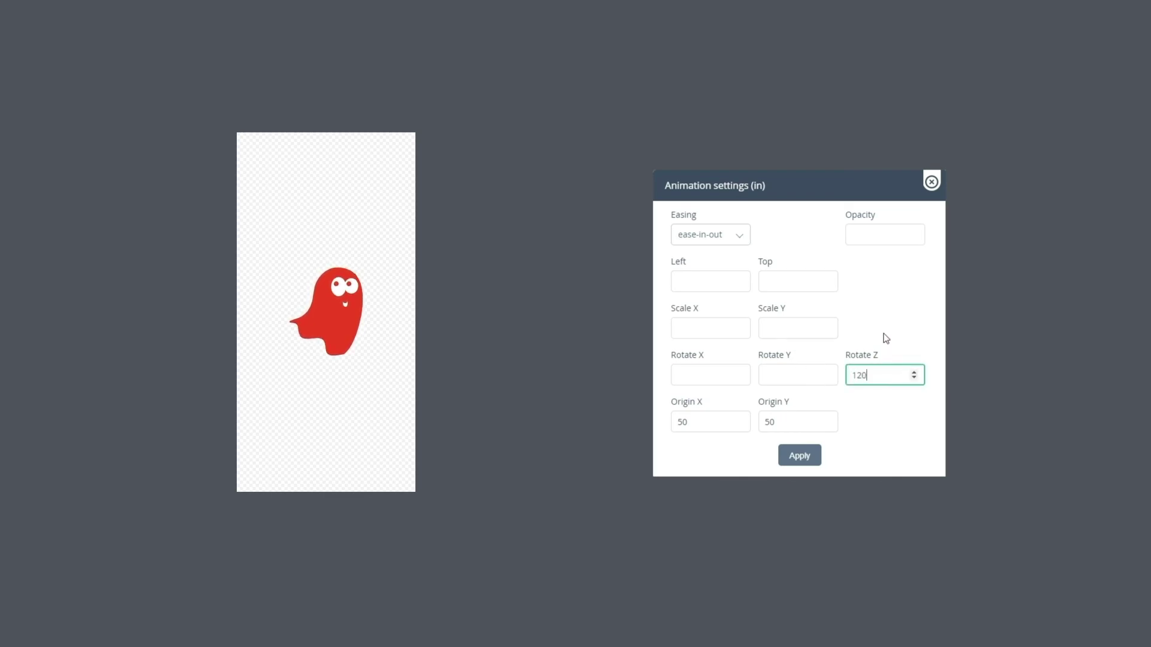
pyautogui.click(886, 338)
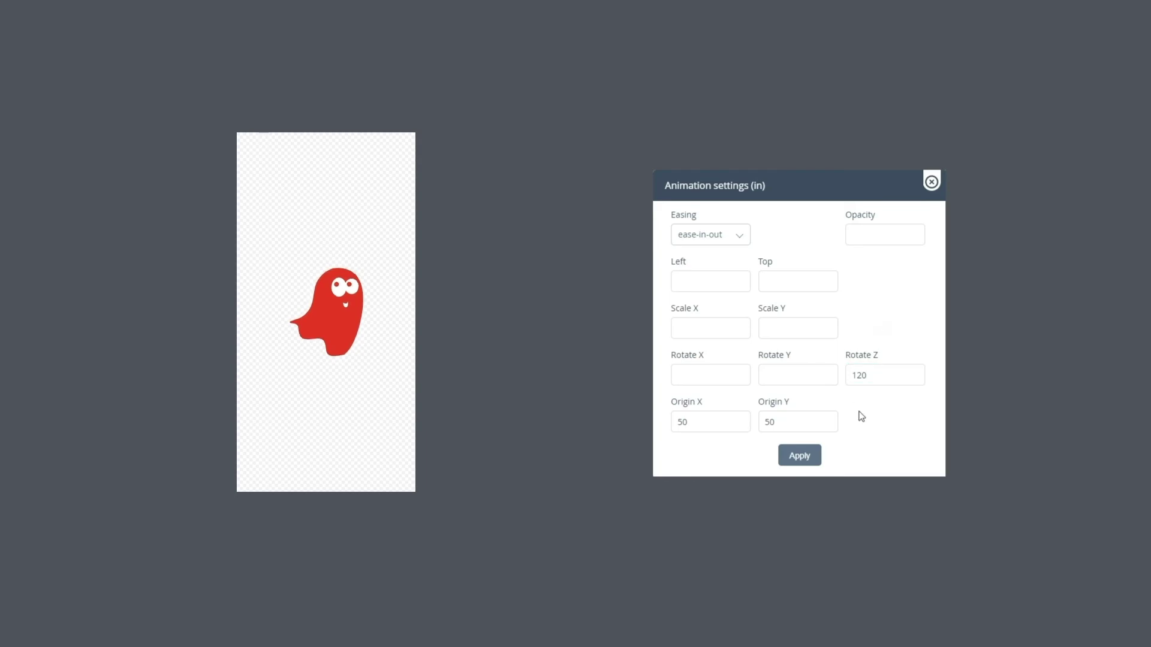
pyautogui.doubleClick(711, 419)
pyautogui.write('0')
pyautogui.doubleClick(797, 421)
pyautogui.write('0')
pyautogui.click(873, 417)
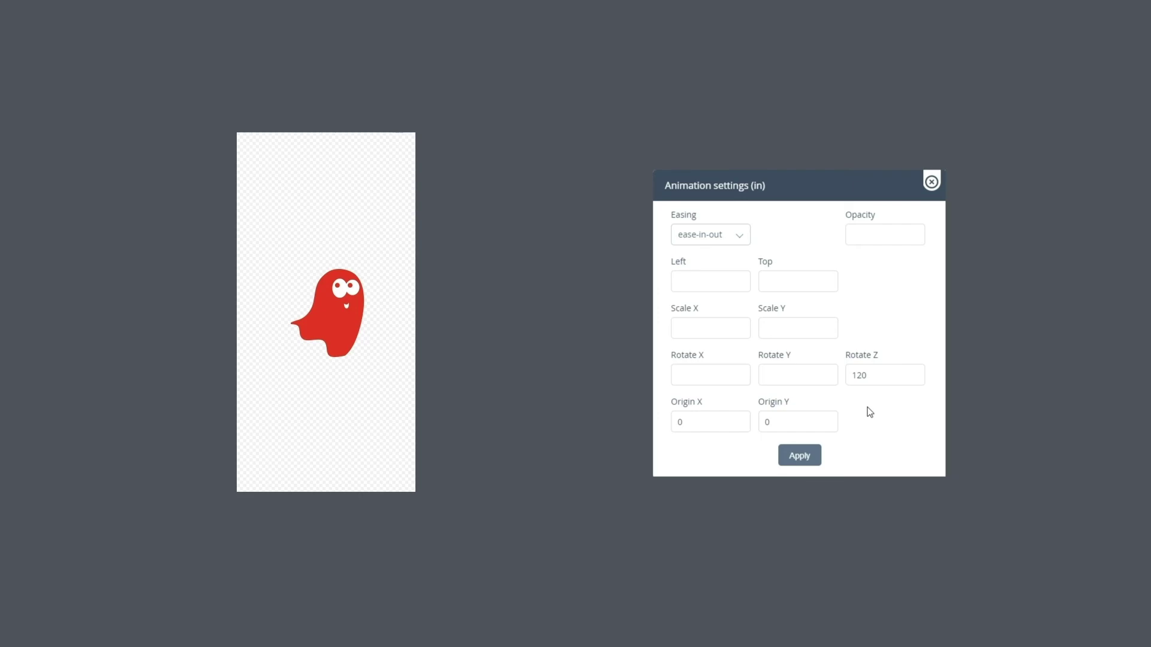
# - Change Origin X and Origin Y to 100 each and preview
pyautogui.doubleClick(705, 418)
pyautogui.write('100')
pyautogui.doubleClick(789, 417)
pyautogui.write('100')
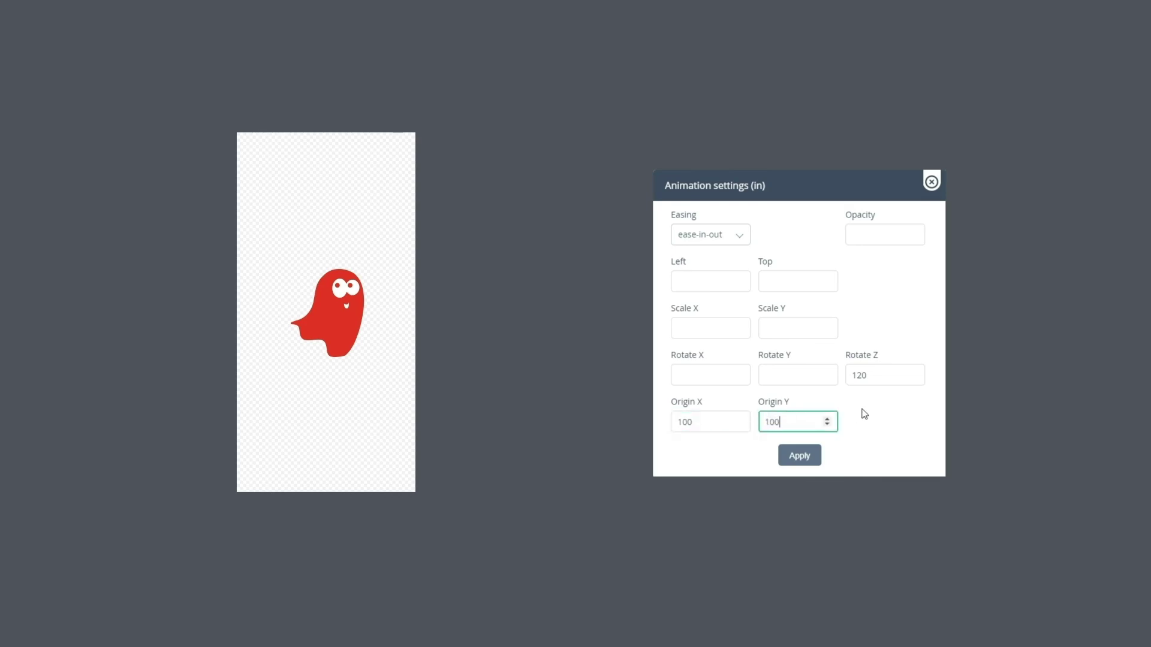
pyautogui.click(863, 413)
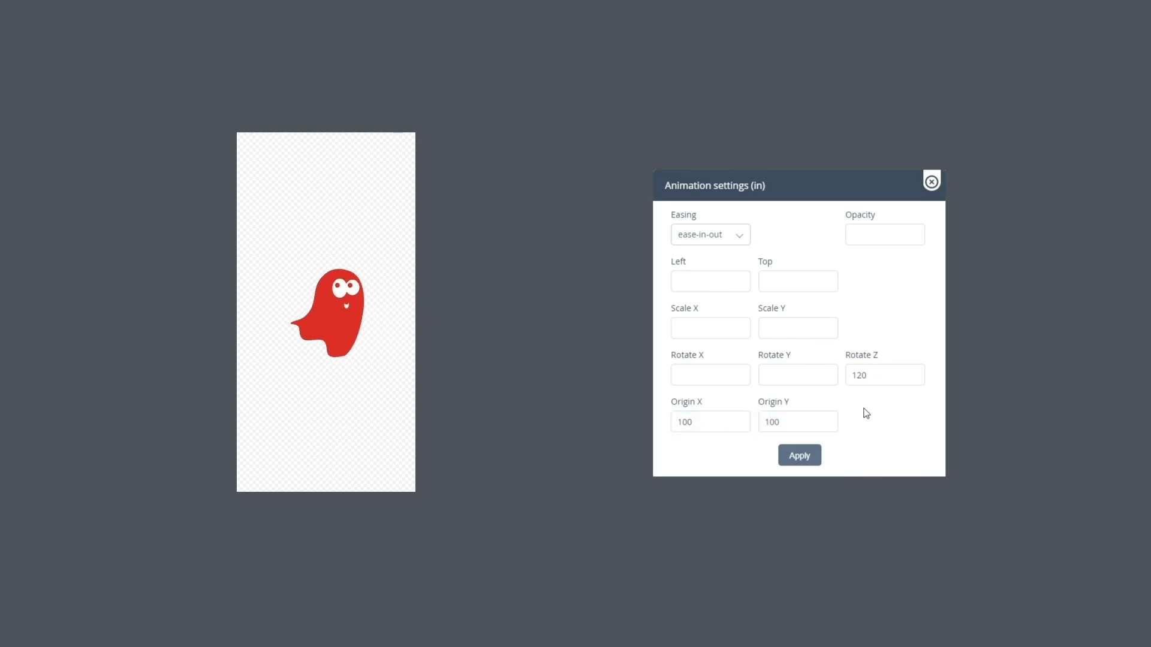